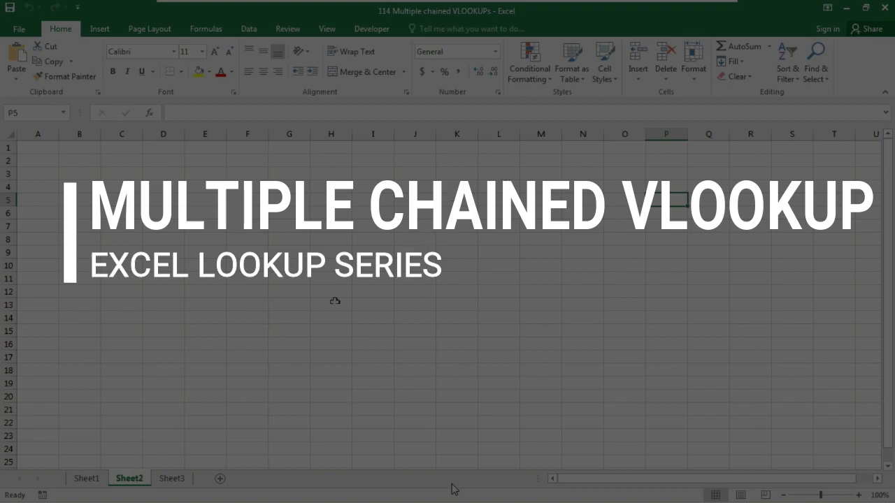
# - Show Sheet1 with the three ID–Name tables and the empty lookup area
pyautogui.click(88, 480)
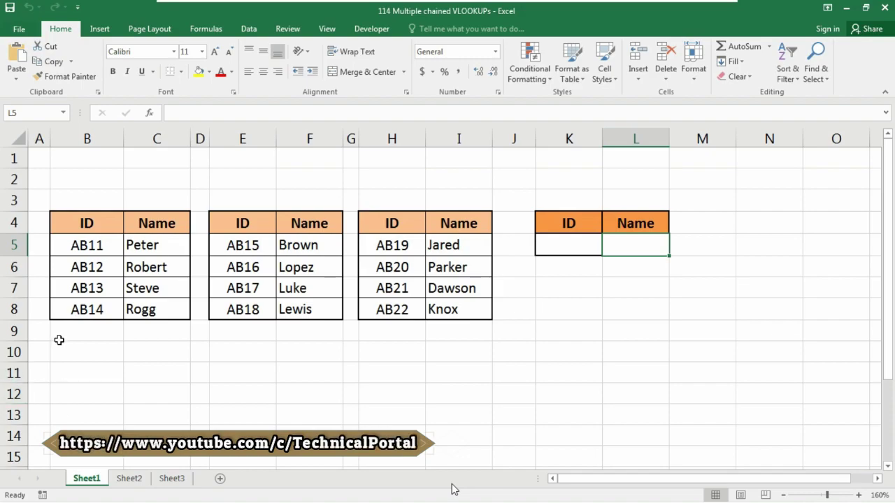
# - Enter the test ID AB12 in cell K5 under the ID heading
pyautogui.click(85, 223)
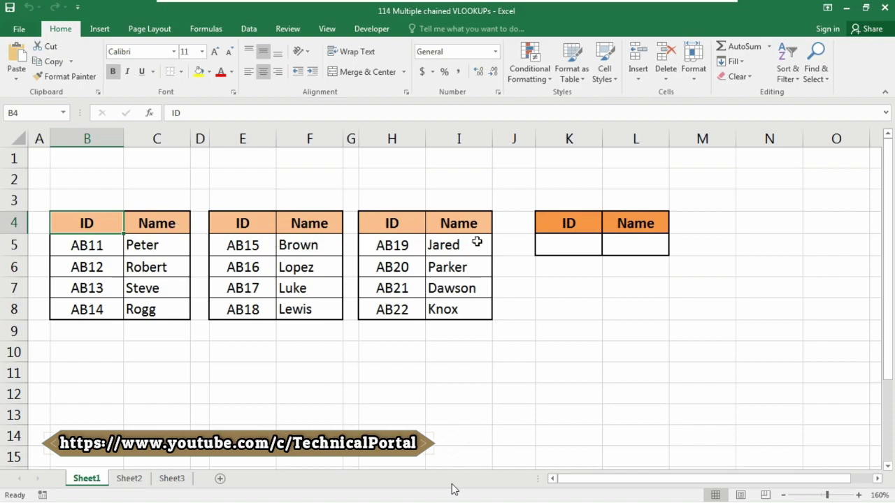
pyautogui.click(565, 247)
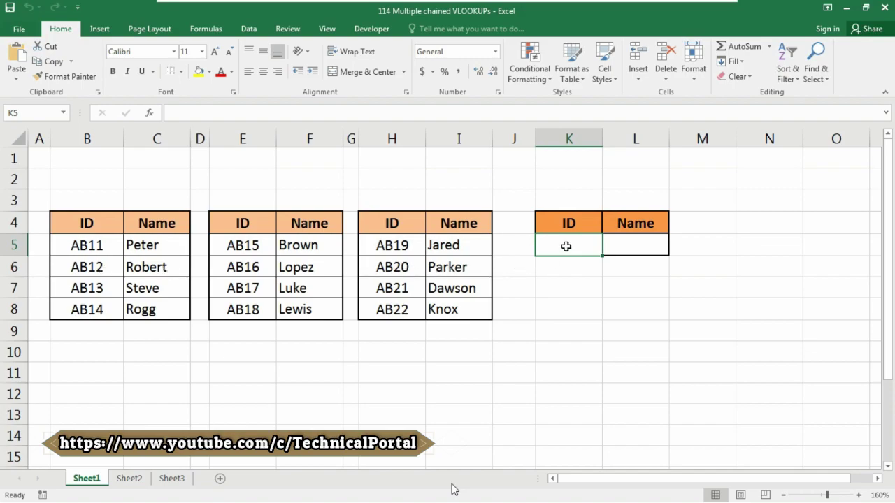
pyautogui.write('AB')
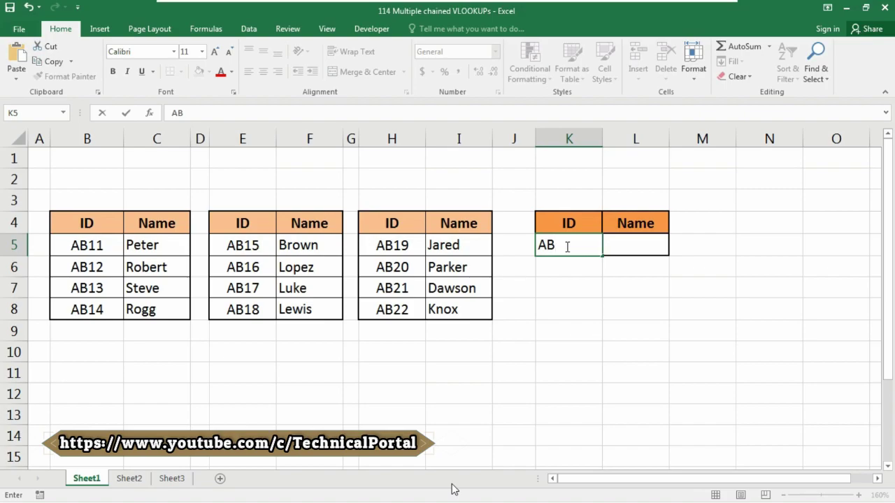
pyautogui.write('12')
pyautogui.press('Tab')
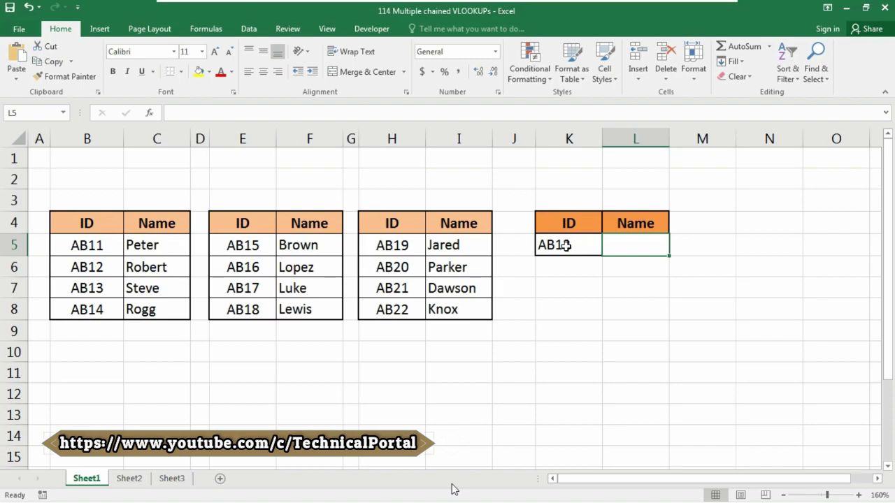
# - Start L5 with =IFERROR(VLOOKUP(K5,B5:C8,2,0), followed by a nested IFERROR
pyautogui.write('=')
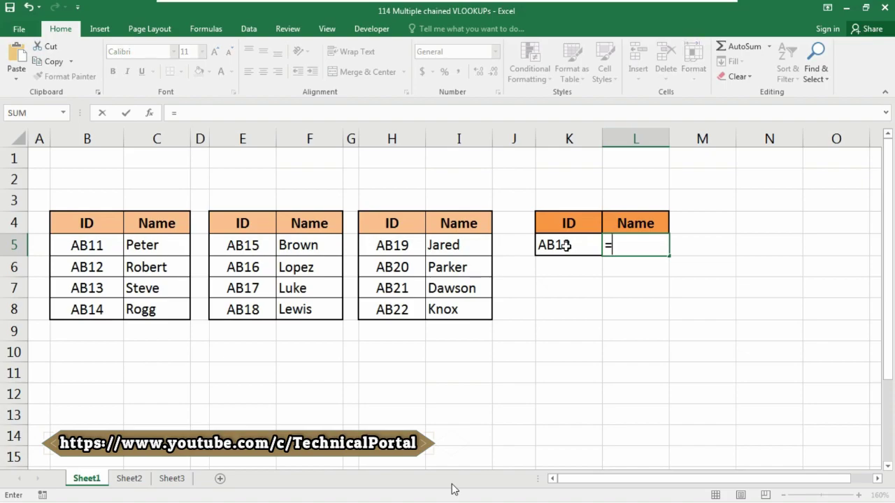
pyautogui.write('IFERR')
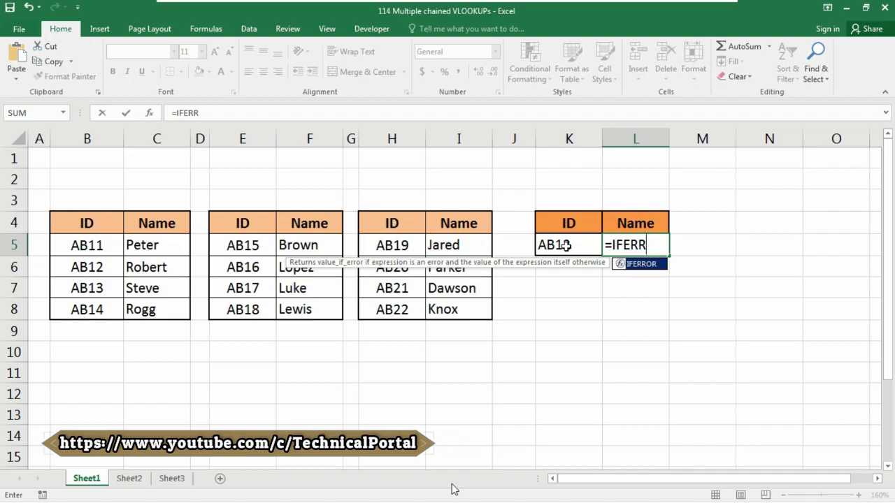
pyautogui.press('Tab')
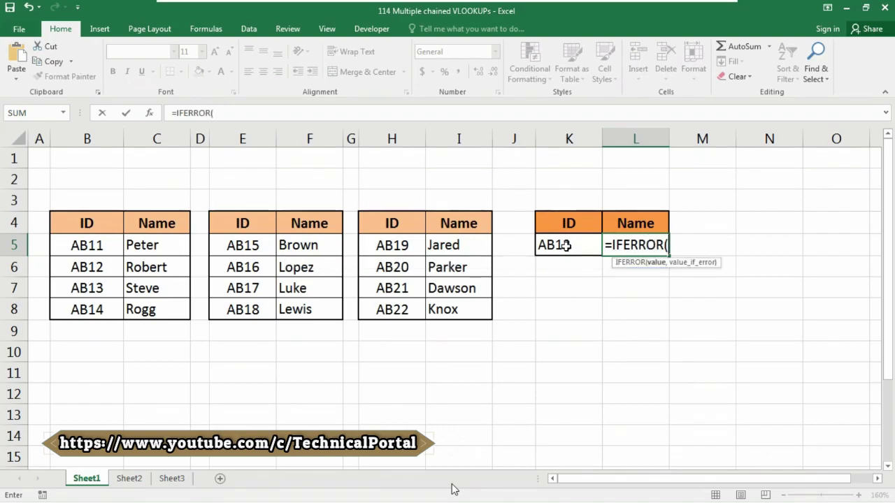
pyautogui.write('VLOO')
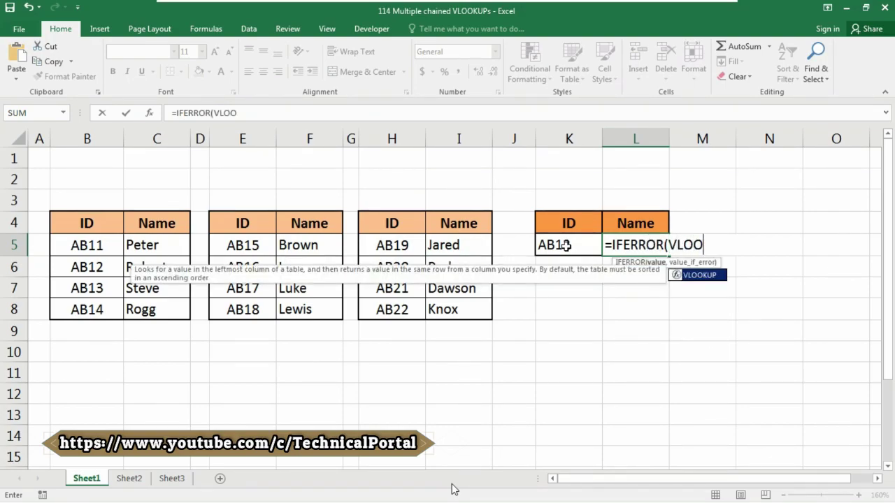
pyautogui.press('Tab')
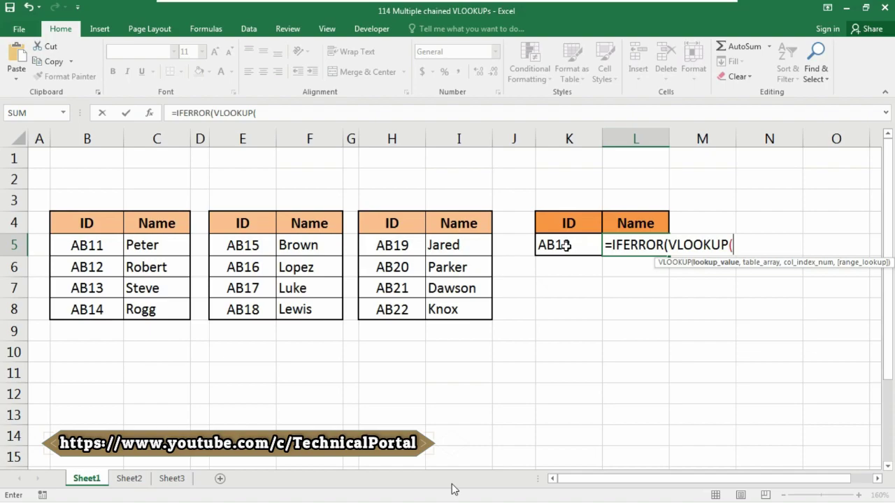
pyautogui.click(567, 245)
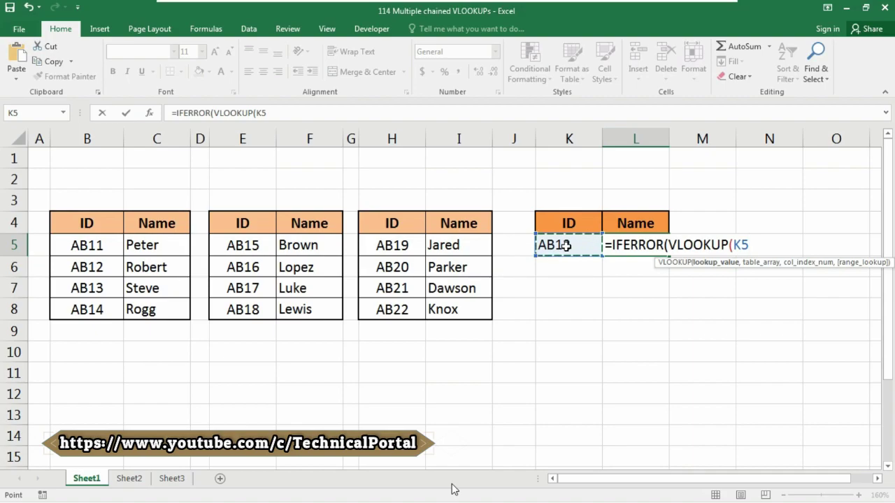
pyautogui.write(',')
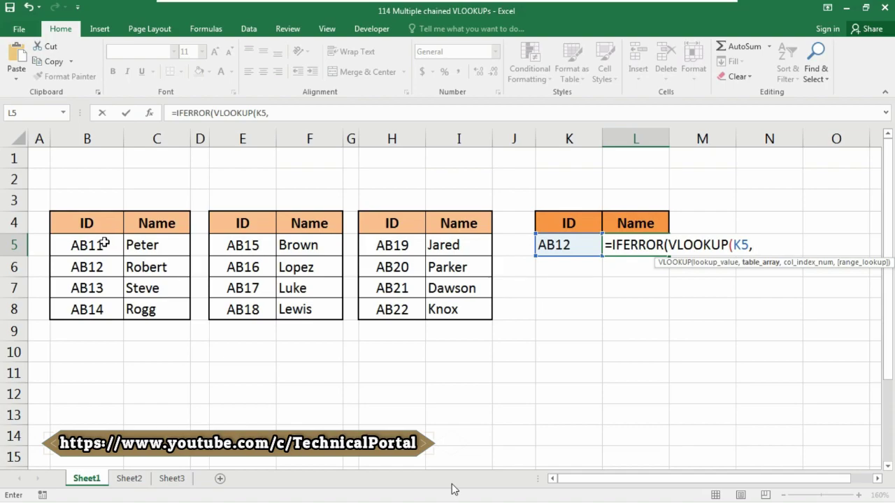
pyautogui.moveTo(103, 242); pyautogui.dragTo(171, 306)
pyautogui.write(',')
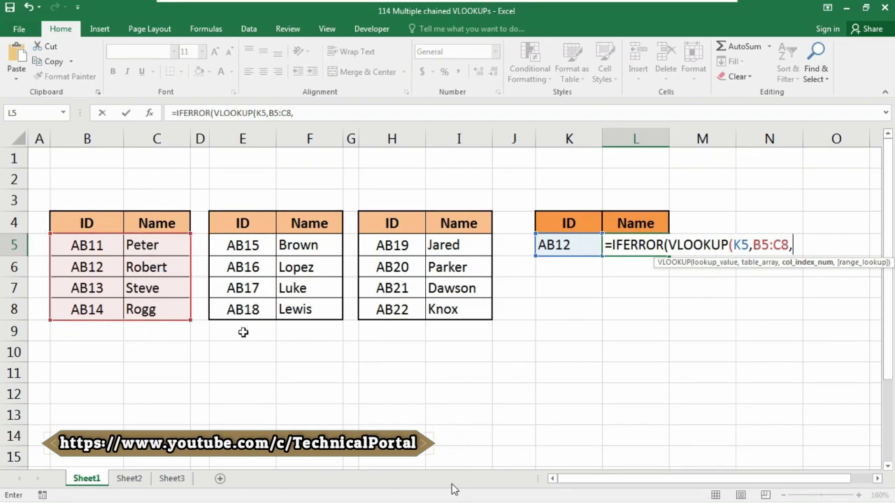
pyautogui.write('2,')
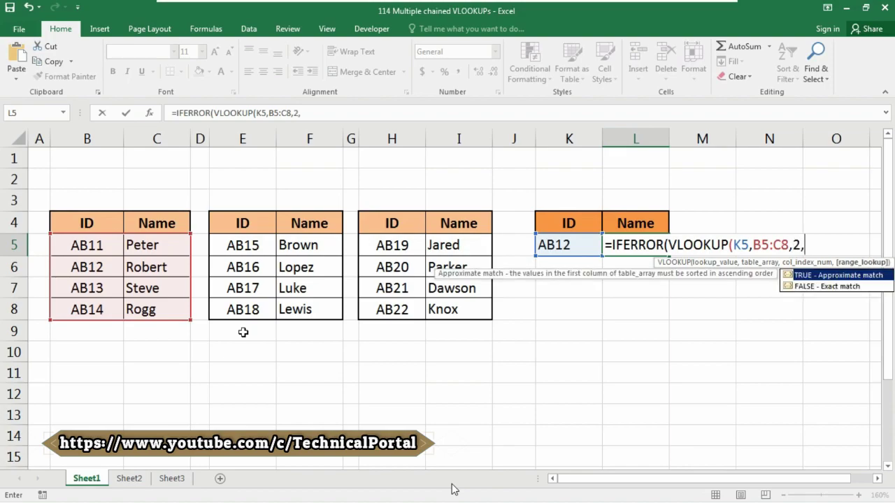
pyautogui.write('0),')
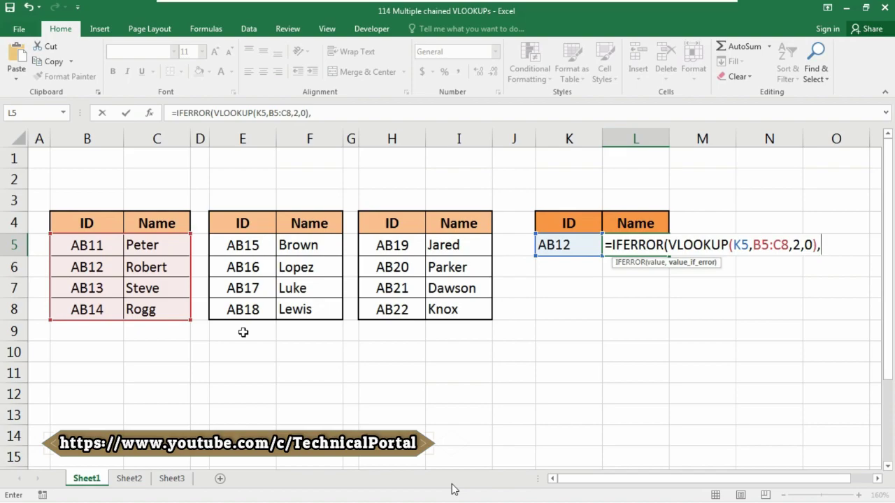
pyautogui.write('iferr')
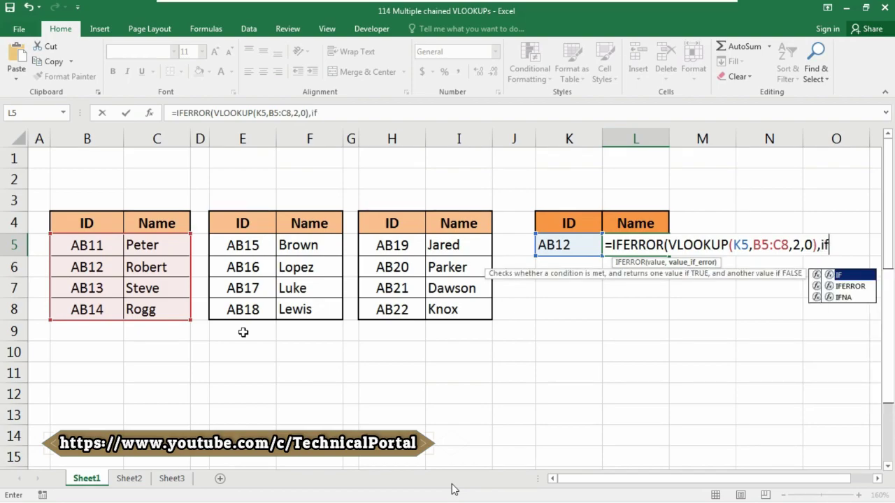
# - Add the nested IFERROR(VLOOKUP(K5,E5:F8,2,0), searching the second table
pyautogui.press('Tab')
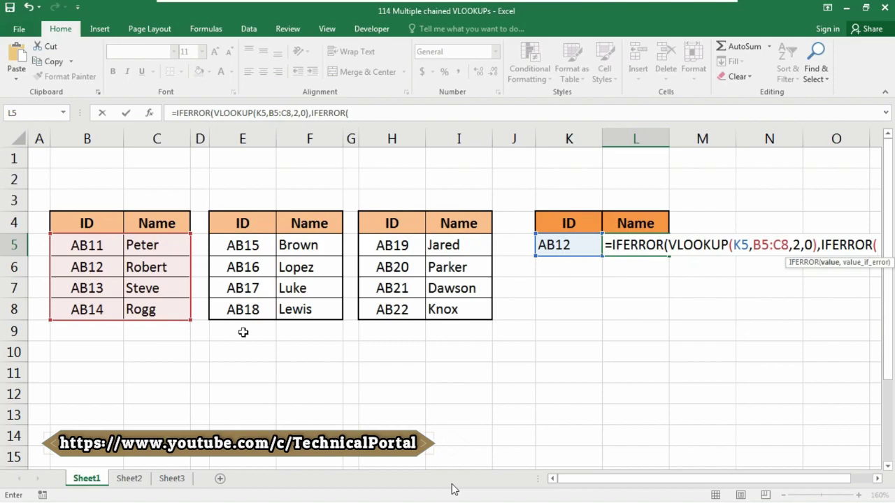
pyautogui.write('vl')
pyautogui.press('Tab')
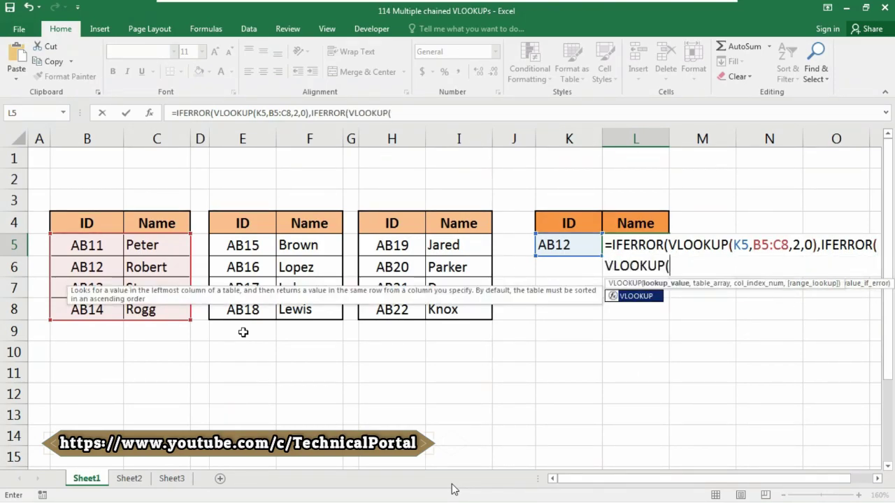
pyautogui.click(554, 244)
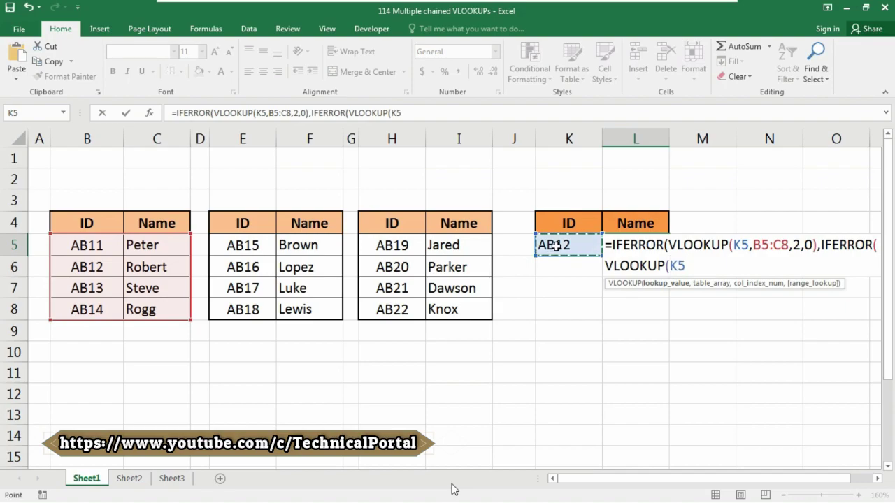
pyautogui.write(',')
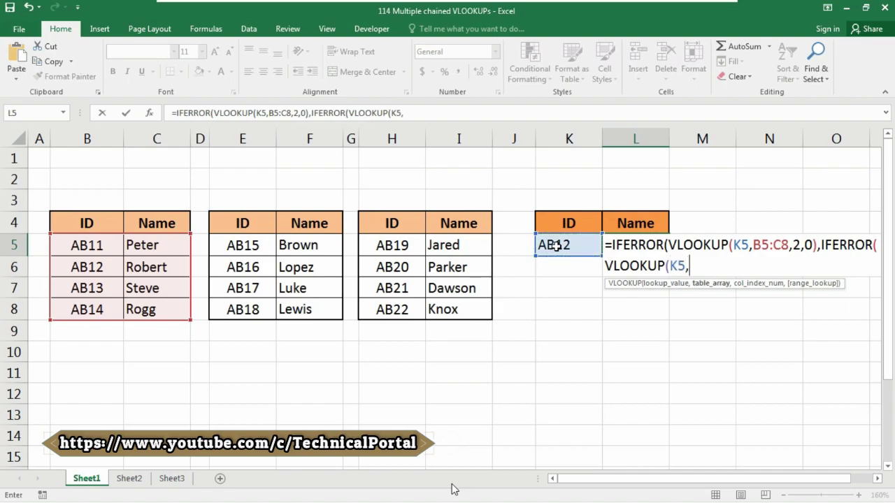
pyautogui.moveTo(239, 245); pyautogui.dragTo(324, 299)
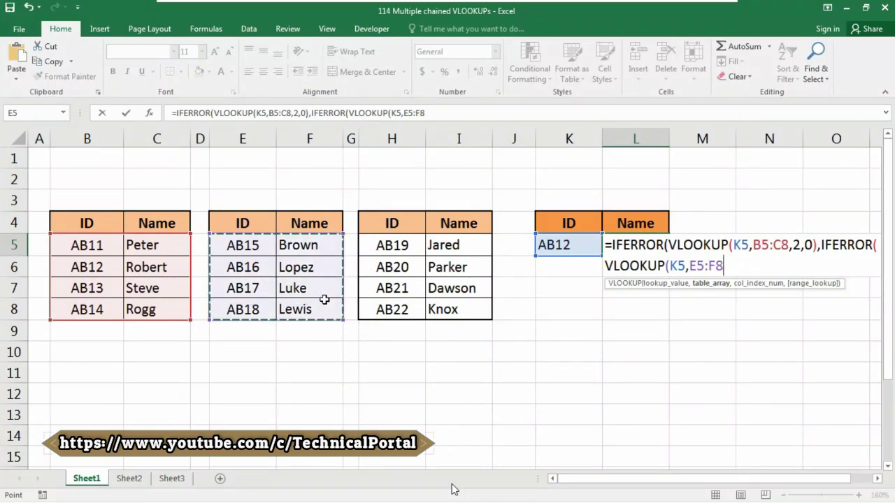
pyautogui.write(',2')
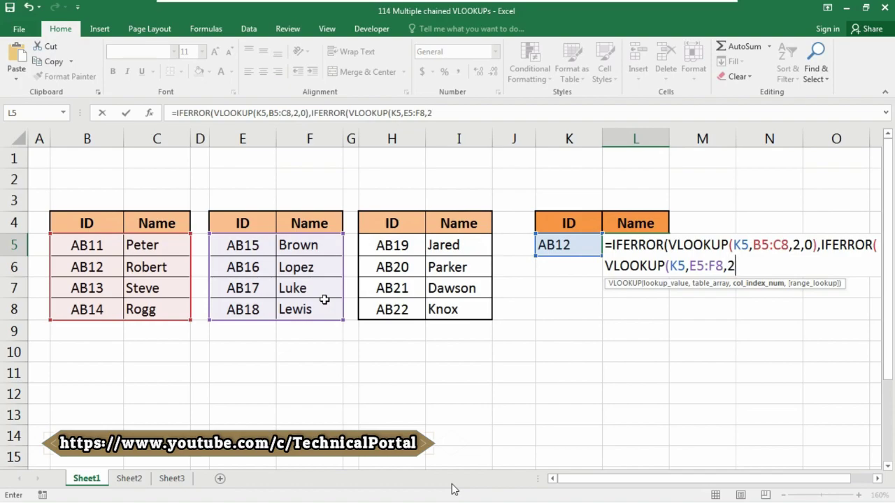
pyautogui.write(',0')
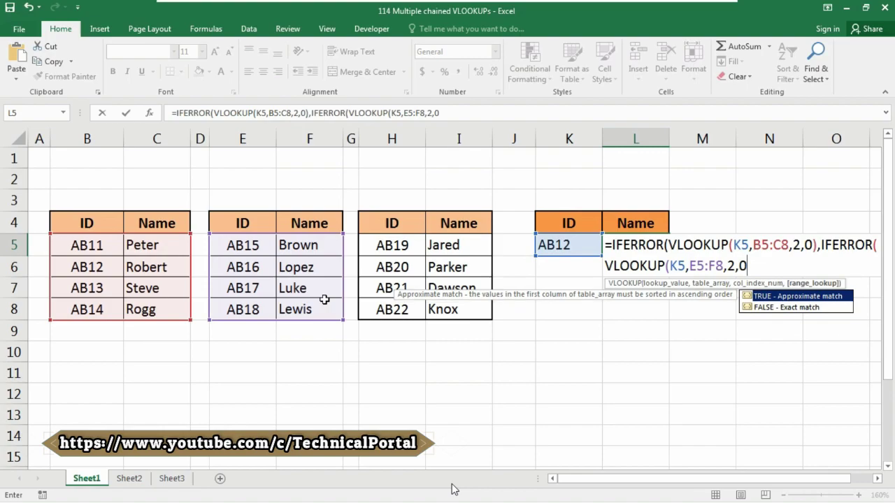
pyautogui.write('),')
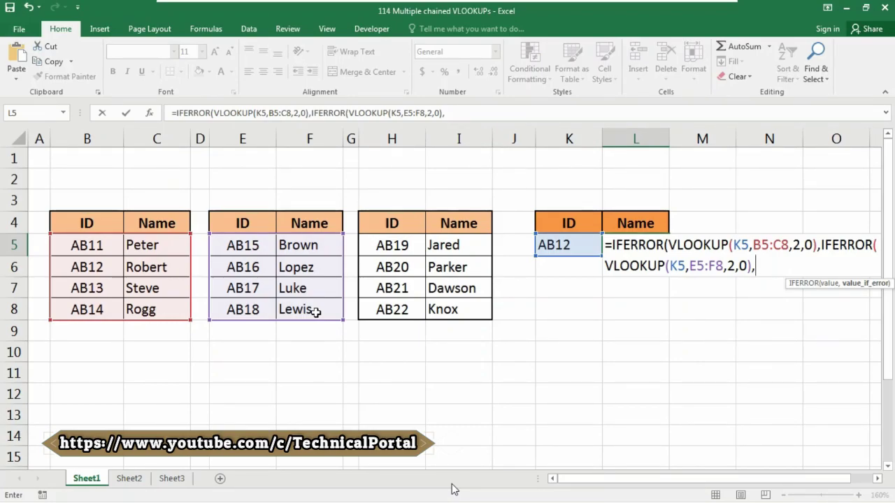
# - Close the formula with VLOOKUP(K5,H5:I8,2,0))) so L5 shows Robert for AB12
pyautogui.write('vloo')
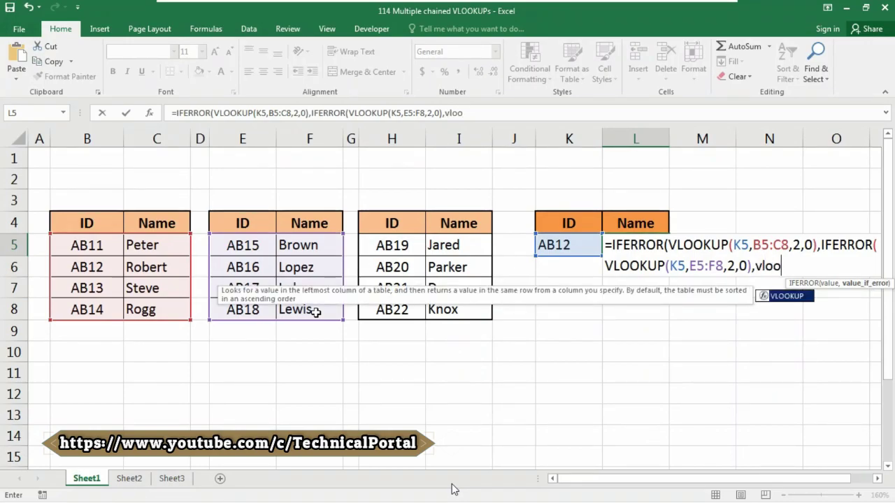
pyautogui.press('Tab')
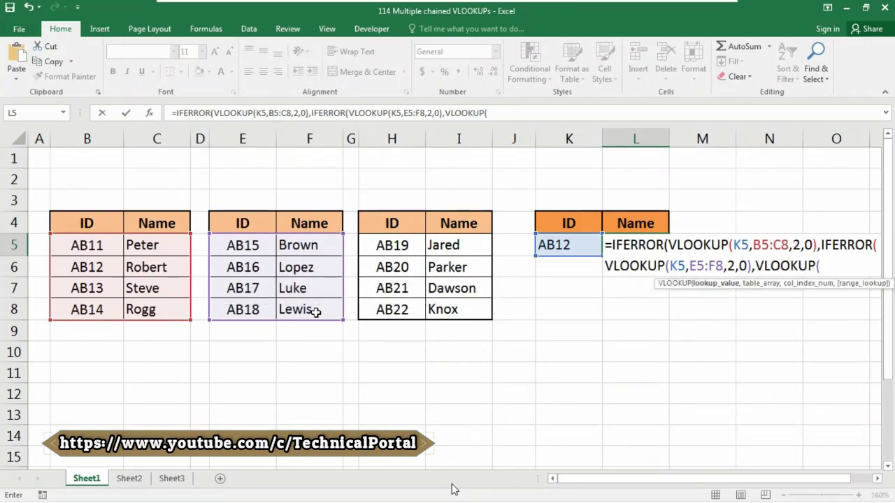
pyautogui.click(561, 246)
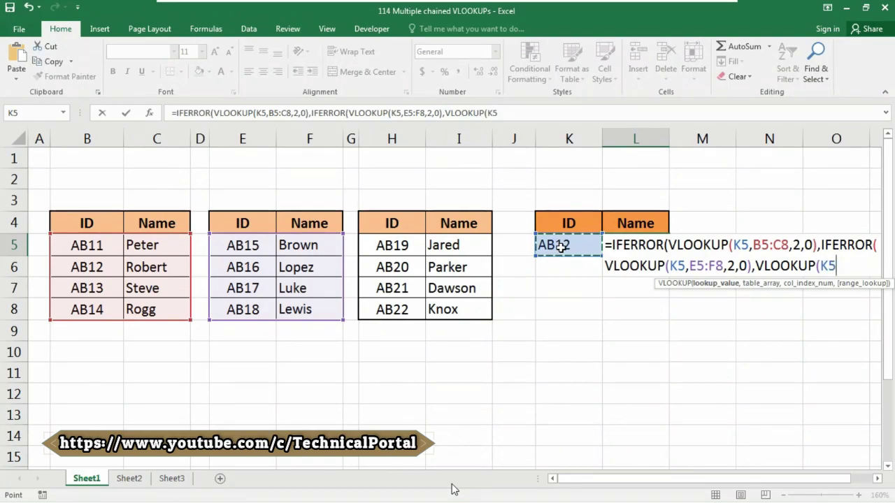
pyautogui.write(',')
pyautogui.moveTo(385, 242); pyautogui.dragTo(463, 309)
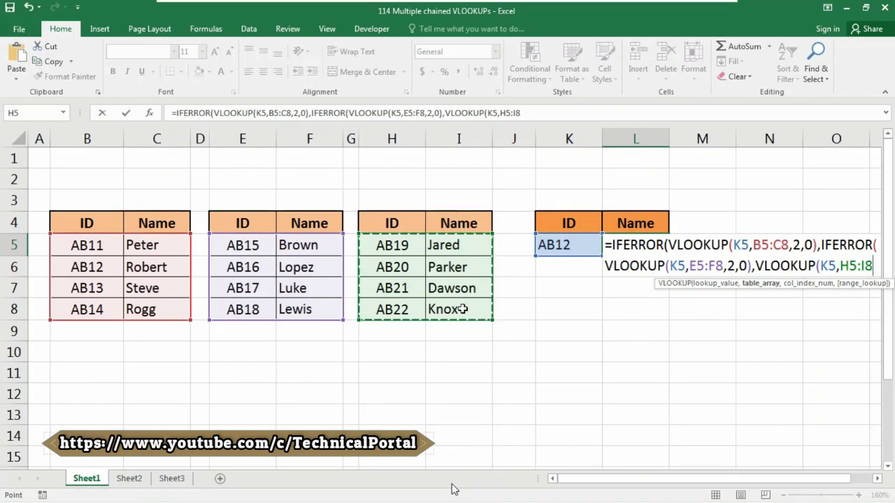
pyautogui.write(',')
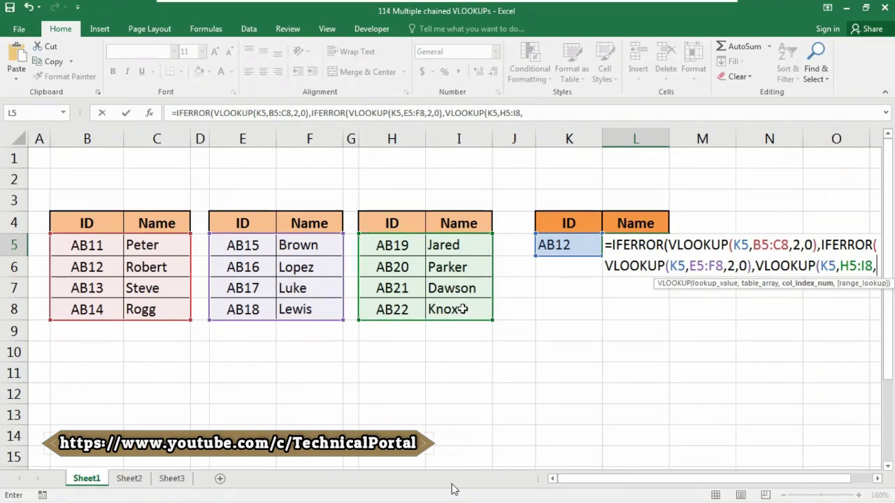
pyautogui.write('2')
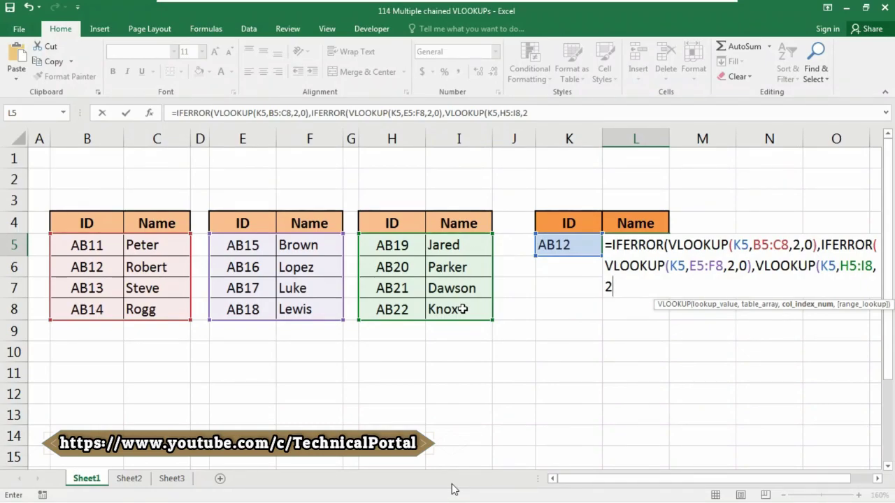
pyautogui.write(',0')
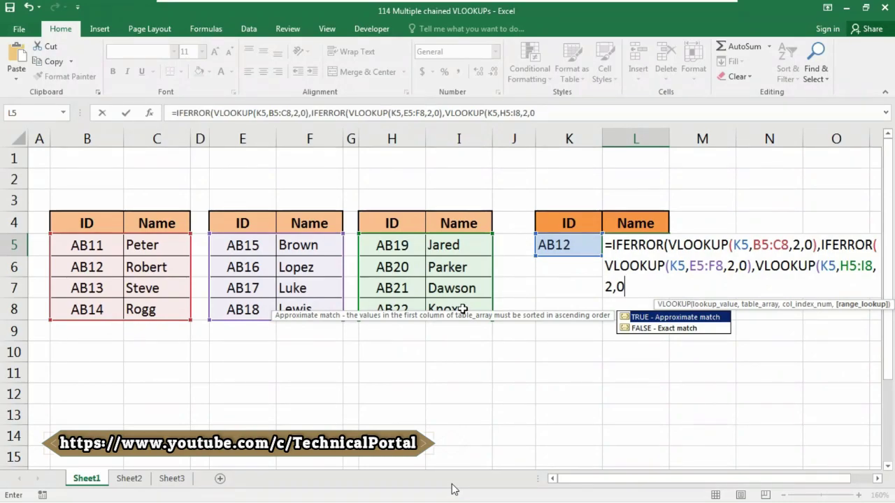
pyautogui.write(')')
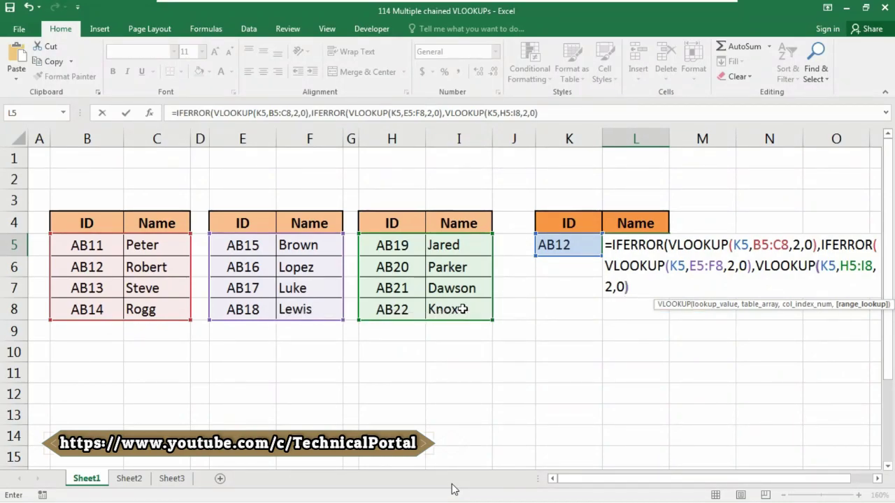
pyautogui.write('))')
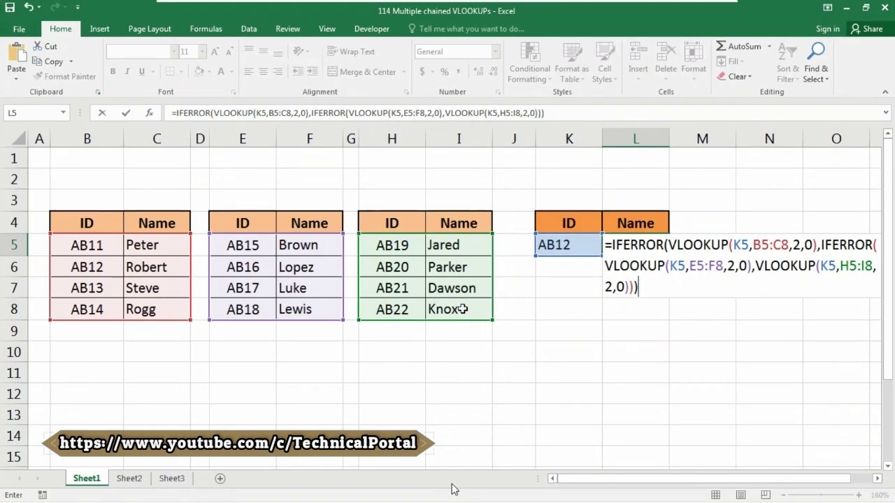
pyautogui.press('Return')
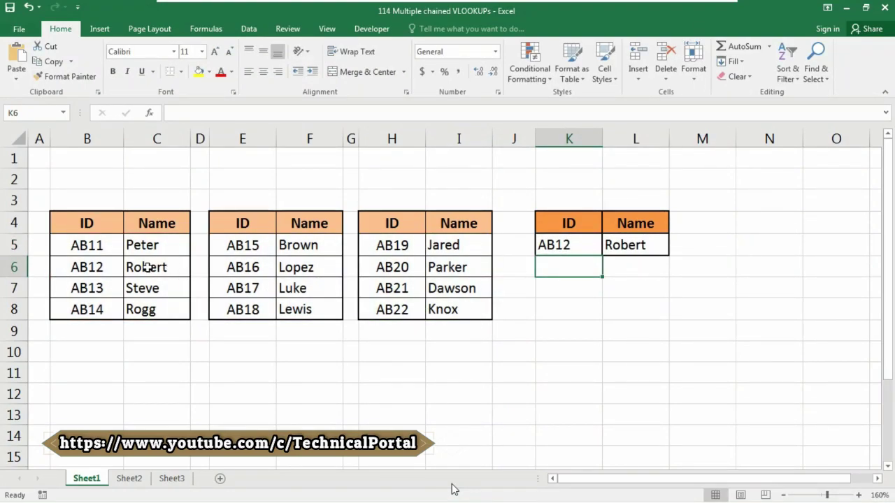
# - Change K5's ID to AB17 from the second table to test the lookup
pyautogui.click(242, 287)
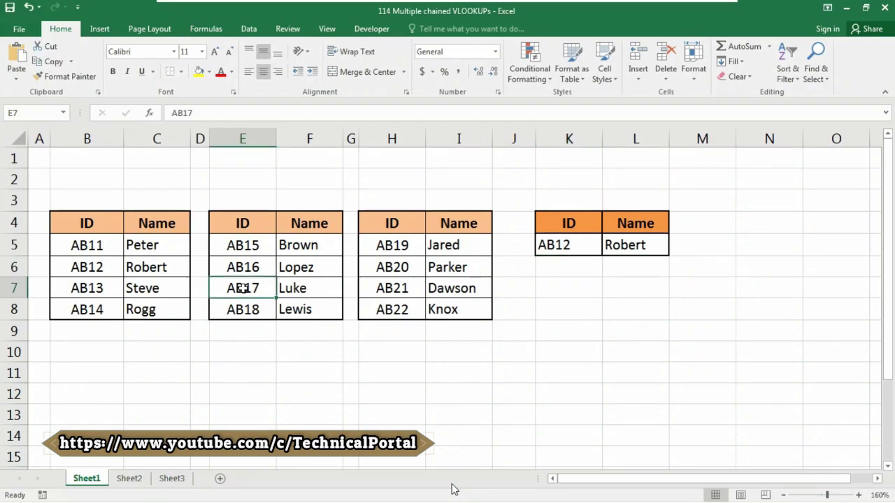
pyautogui.click(567, 244)
pyautogui.press('BackSpace')
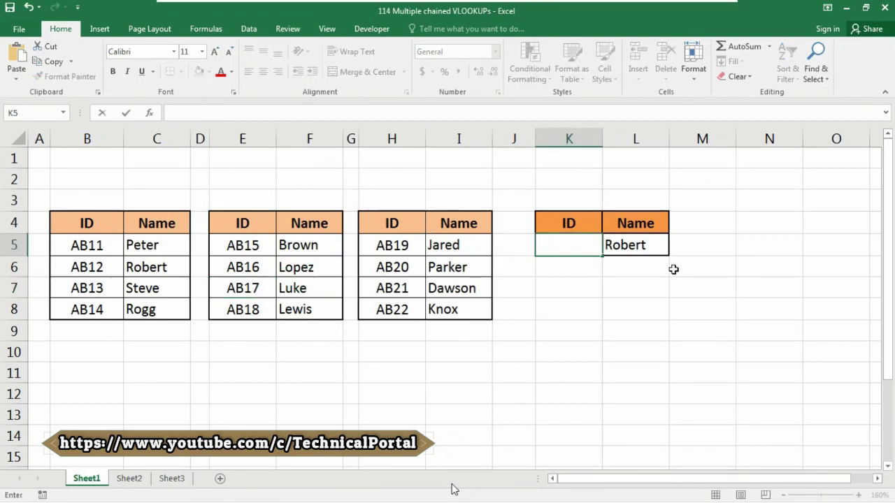
pyautogui.write('AB17')
pyautogui.hotkey('ctrl', 'Return')
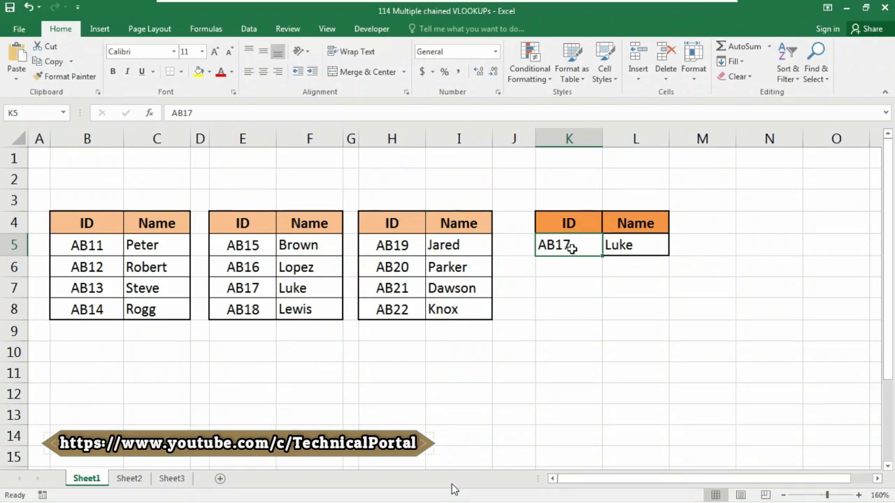
# - Change K5's ID to AB21 from the third table and check L5 shows Dawson
pyautogui.click(389, 286)
pyautogui.click(577, 241)
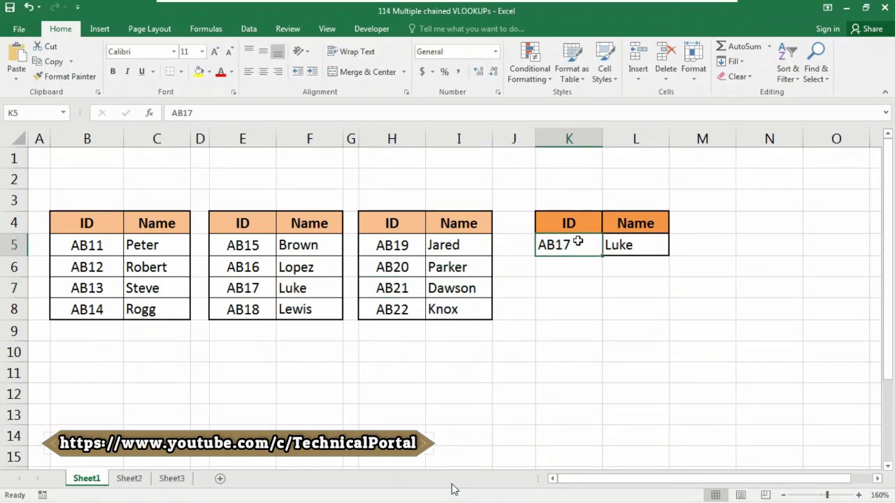
pyautogui.write('AB21')
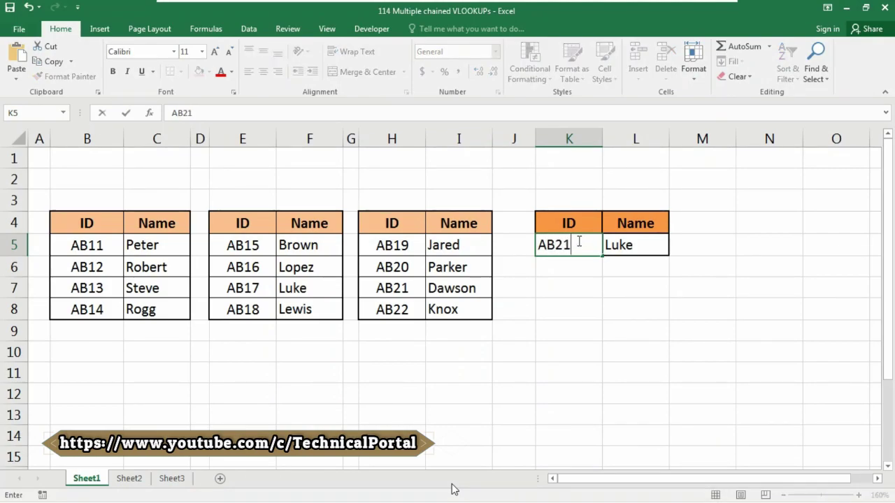
pyautogui.hotkey('ctrl', 'Return')
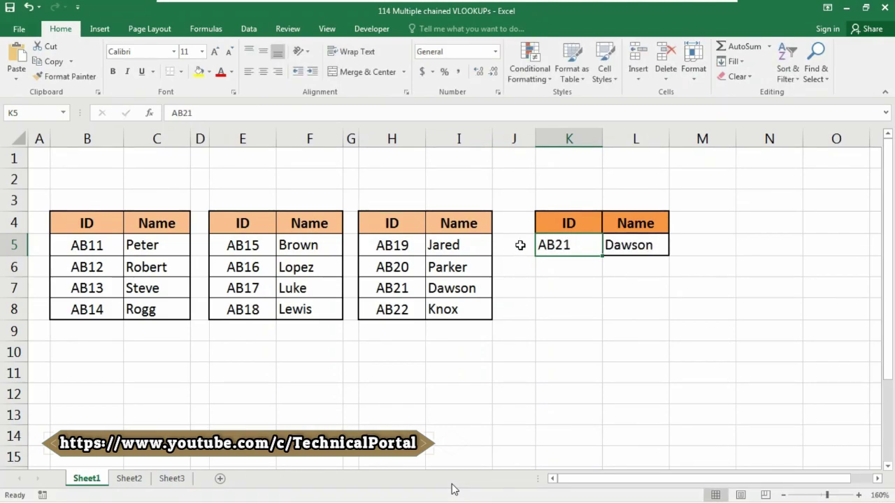
pyautogui.click(640, 245)
pyautogui.doubleClick(641, 245)
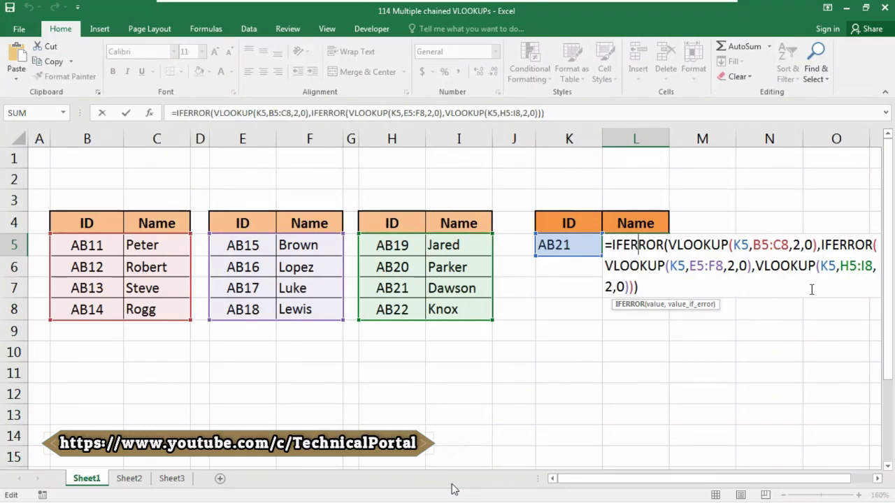
pyautogui.click(759, 267)
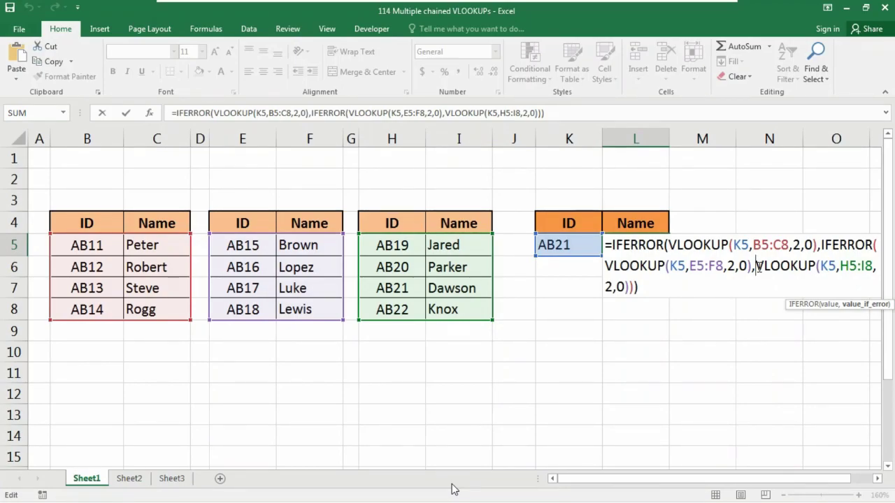
pyautogui.hotkey('ctrl', 'Return')
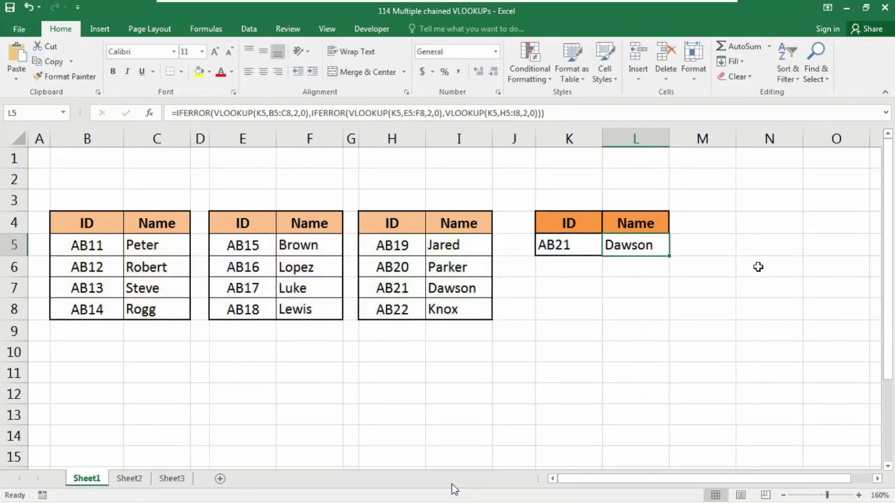